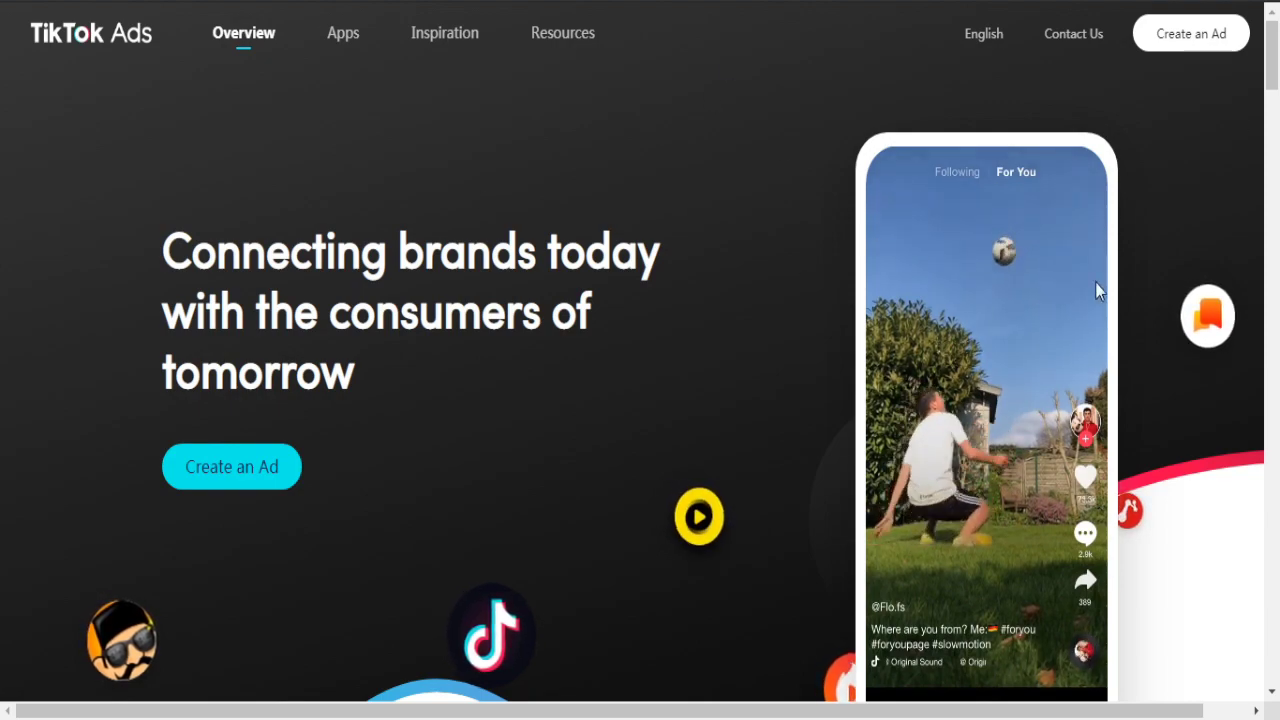
# Search 'tiktok ads' in a private window and open the official 'Advertising on TikTok | TikTok Ads' result
pyautogui.scroll(-7, 1097, 290)
pyautogui.scroll(9, 657, 195)
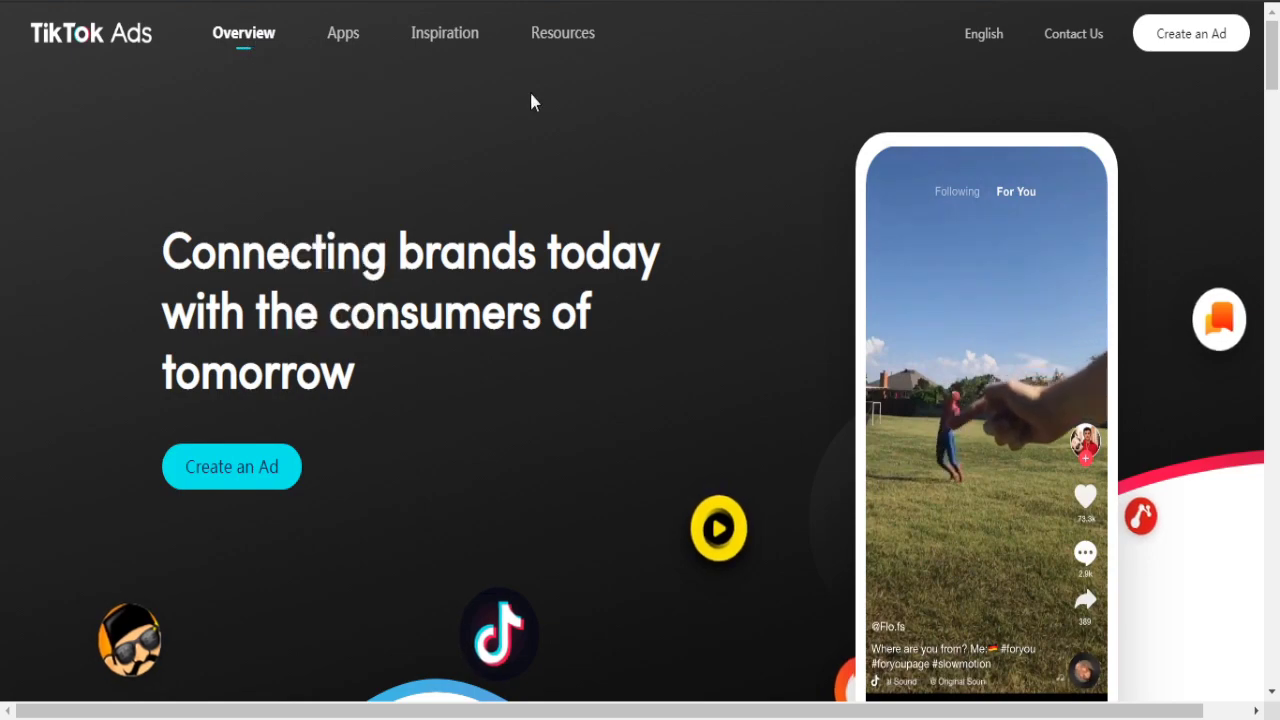
pyautogui.hotkey('ctrl', 'shift', 'n')
pyautogui.write('tiktok ads')
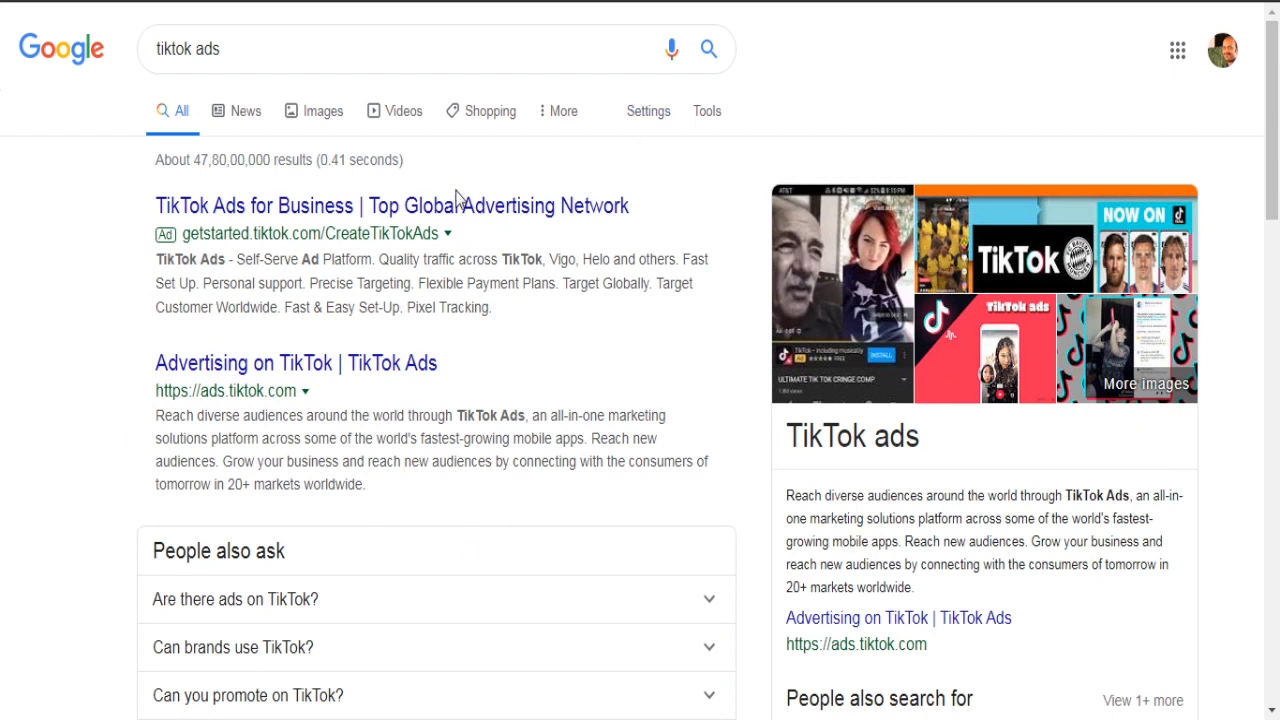
pyautogui.scroll(-1, 337, 369)
pyautogui.moveTo(480, 262); pyautogui.dragTo(135, 266)
pyautogui.click(290, 258)
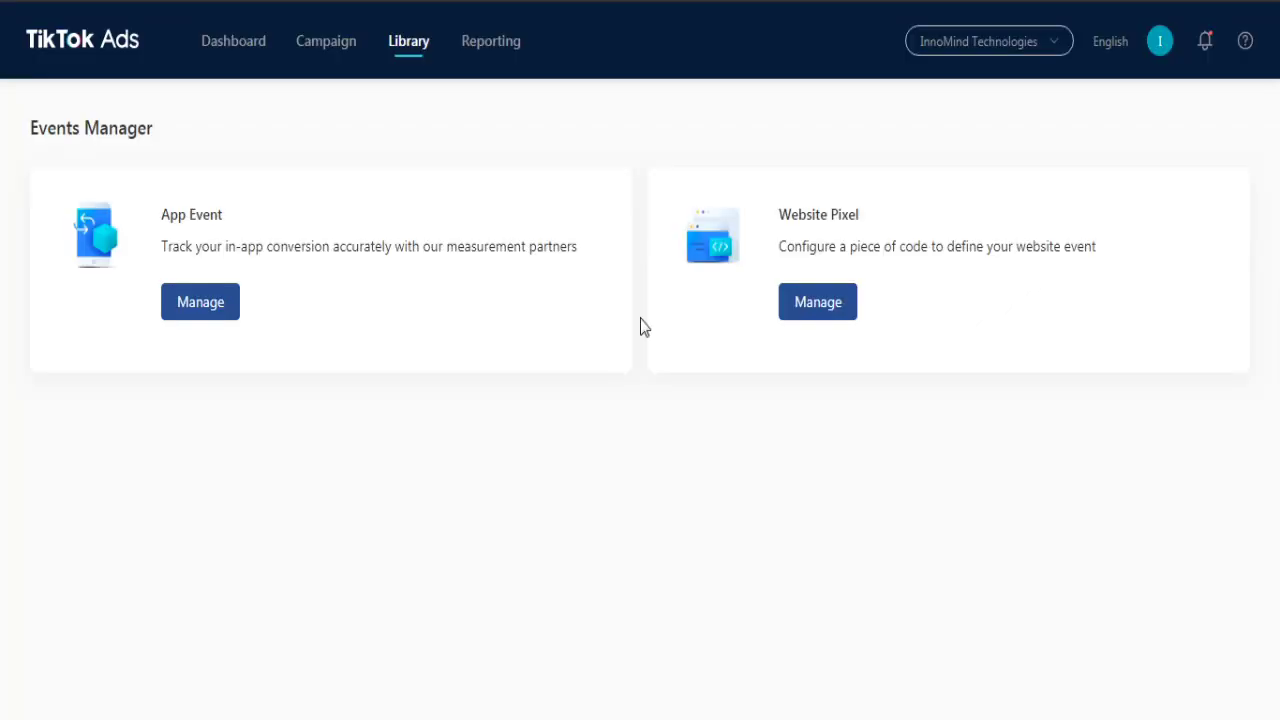
# Read the Website Pixel description and manage the account's website pixels
pyautogui.moveTo(787, 214); pyautogui.dragTo(1043, 280)
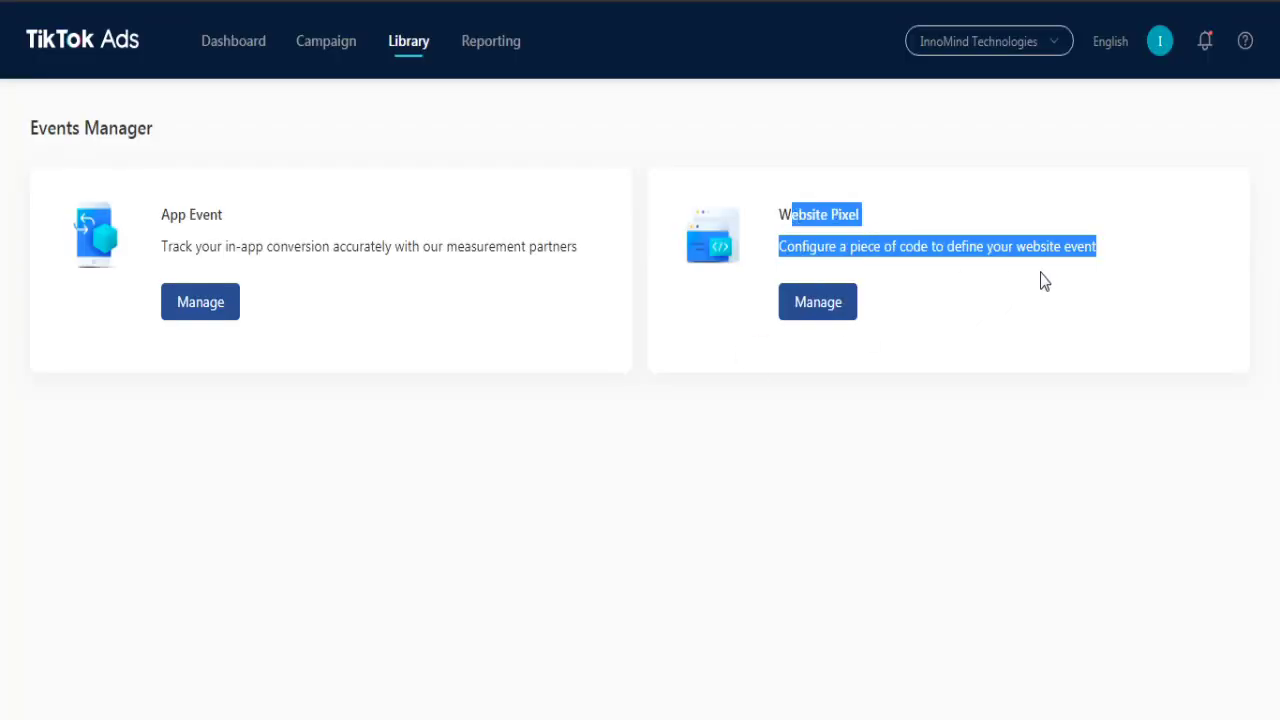
pyautogui.click(816, 216)
pyautogui.moveTo(800, 214); pyautogui.dragTo(1006, 266)
pyautogui.click(912, 298)
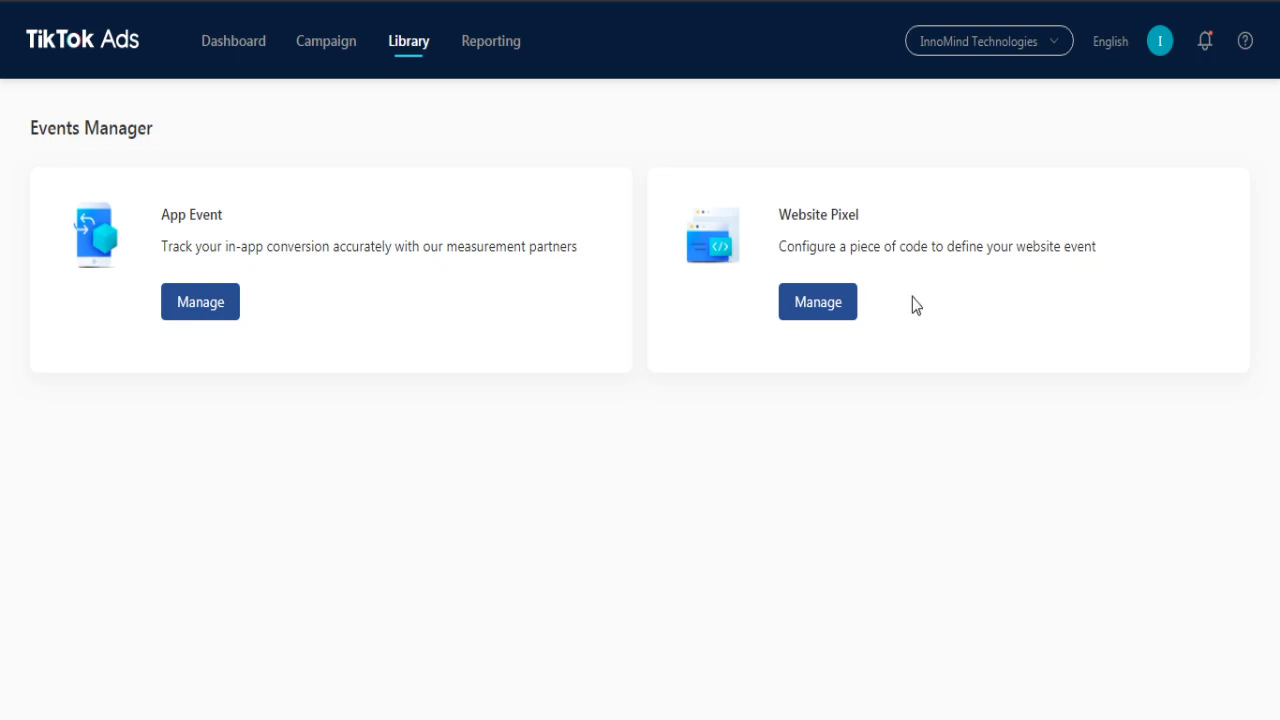
pyautogui.click(822, 303)
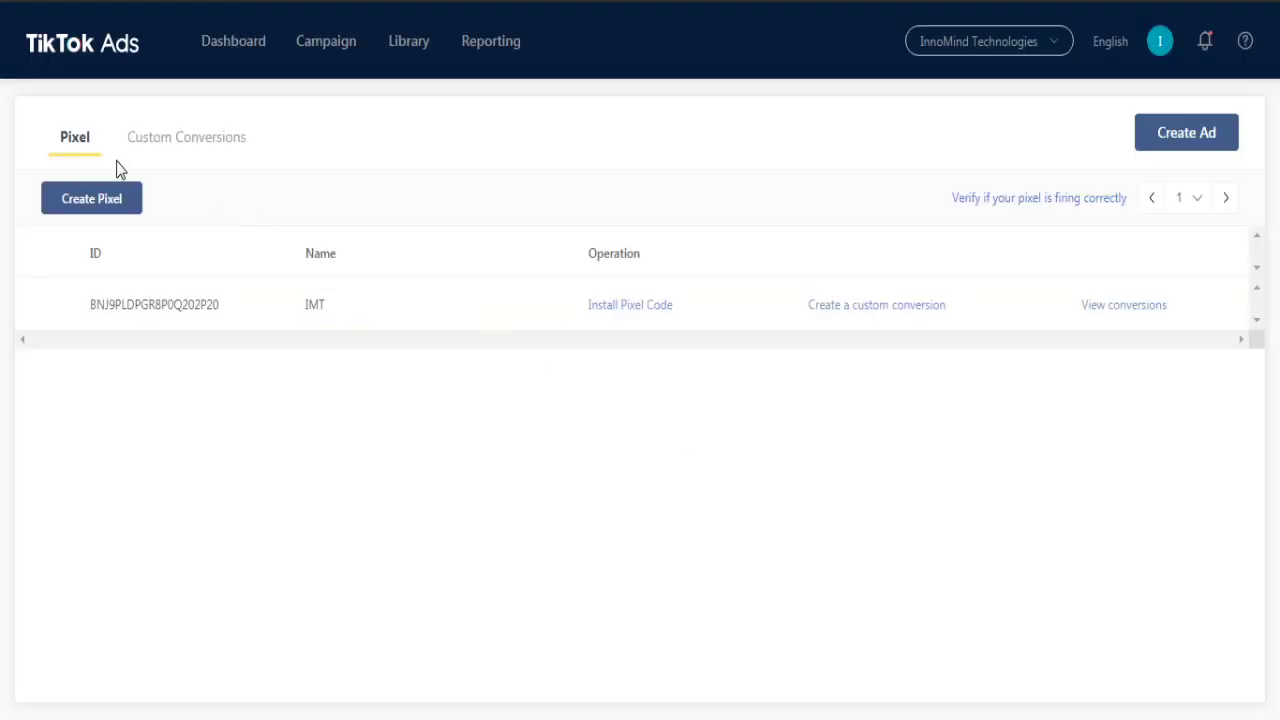
# View the IMT pixel's manual install script, then preview custom conversion setup and return
pyautogui.click(652, 306)
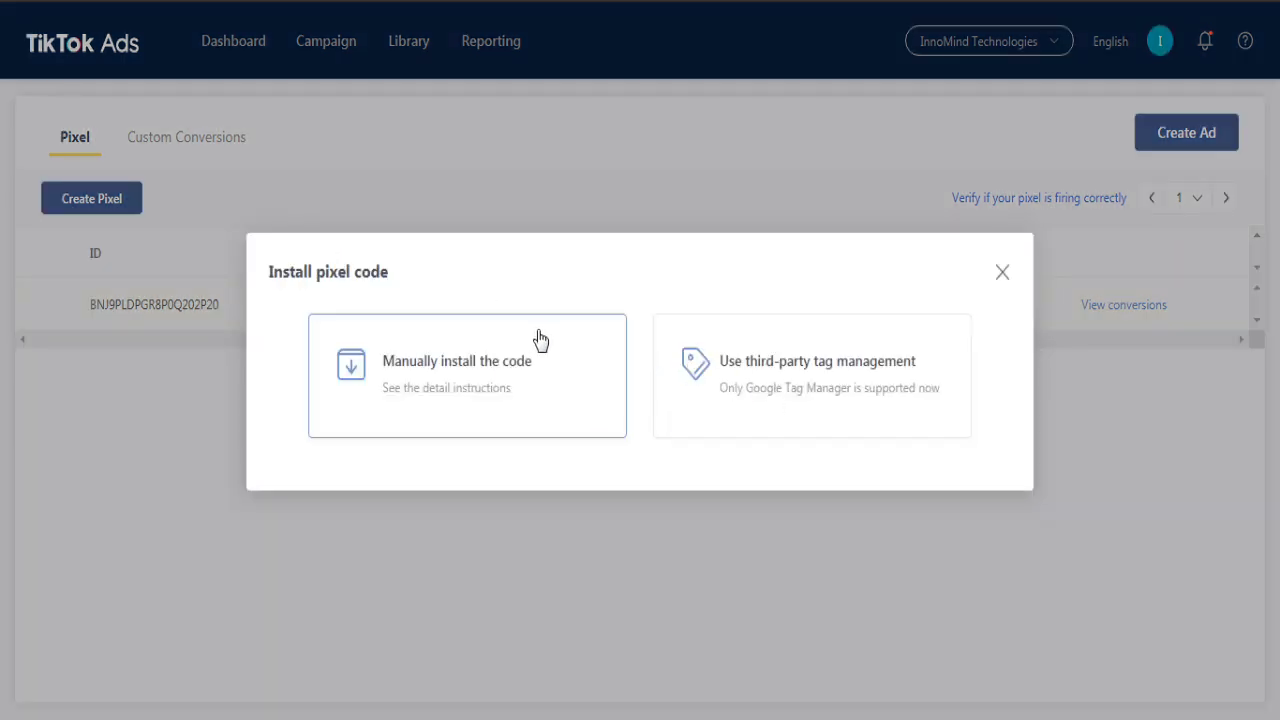
pyautogui.click(490, 385)
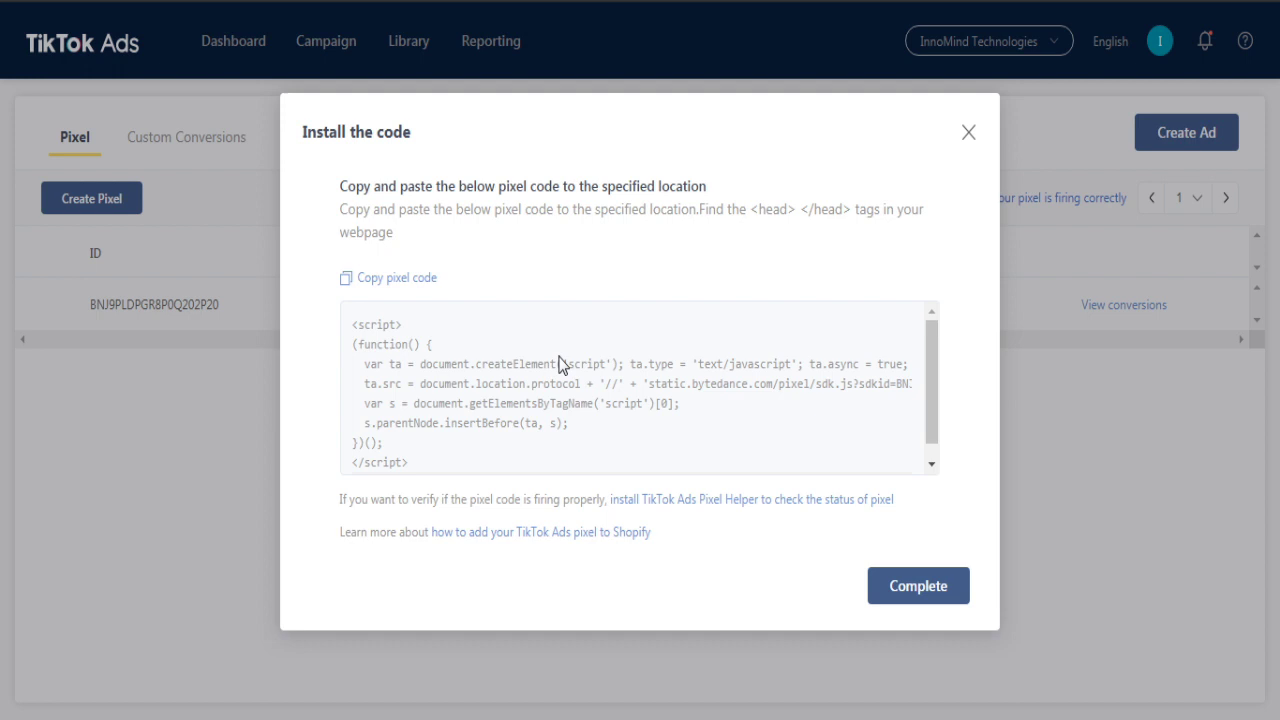
pyautogui.moveTo(456, 465)
pyautogui.mouseDown()
pyautogui.moveTo(380, 430)
pyautogui.moveTo(357, 345)
pyautogui.mouseUp()
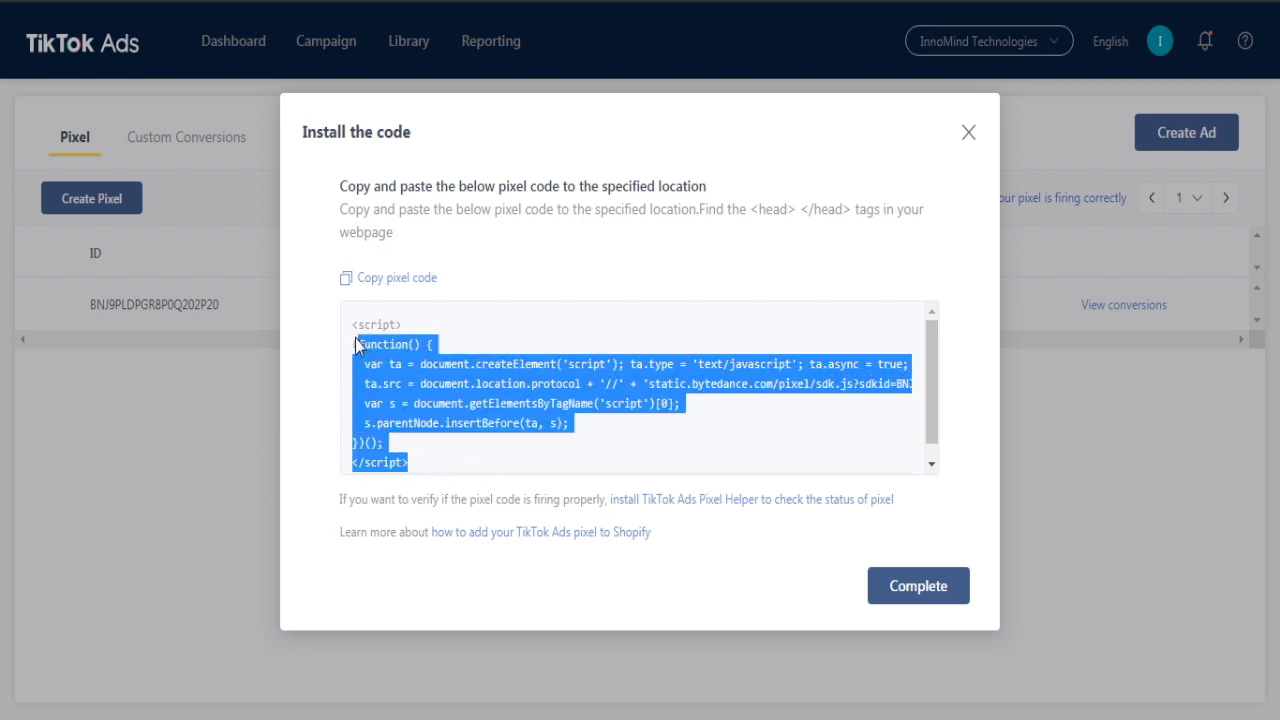
pyautogui.click(969, 133)
pyautogui.click(853, 318)
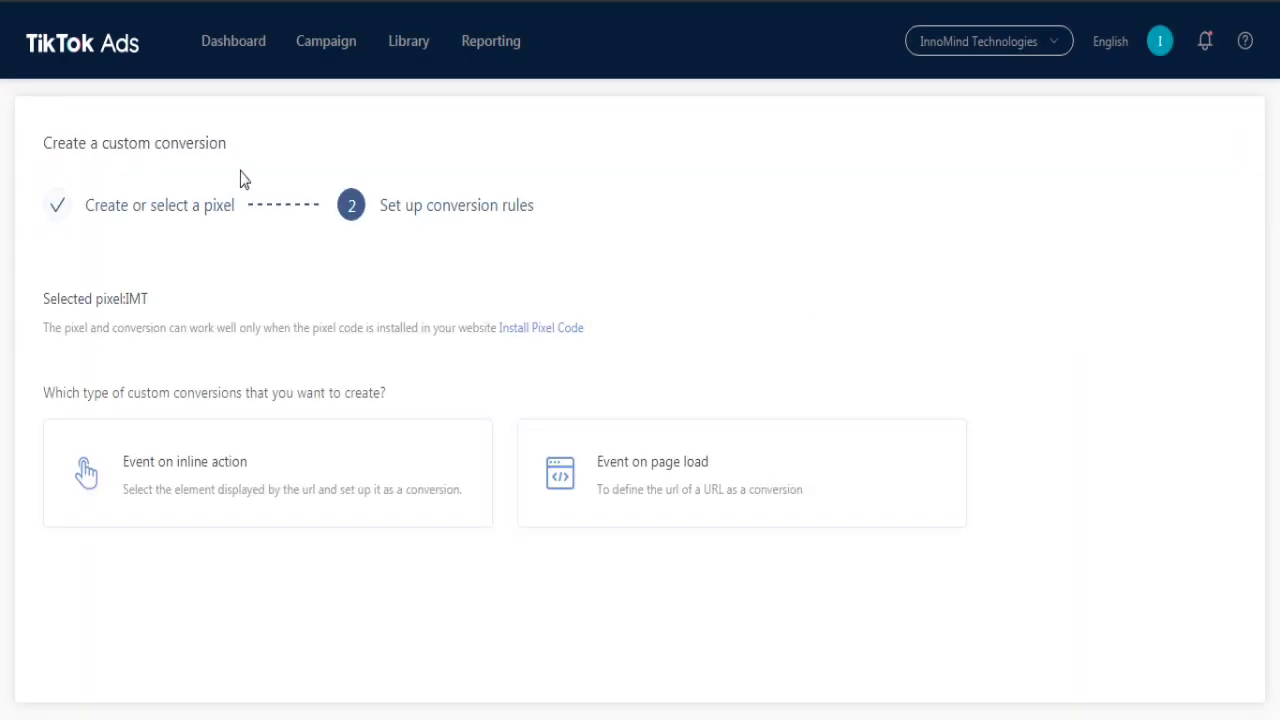
pyautogui.click(35, 14)
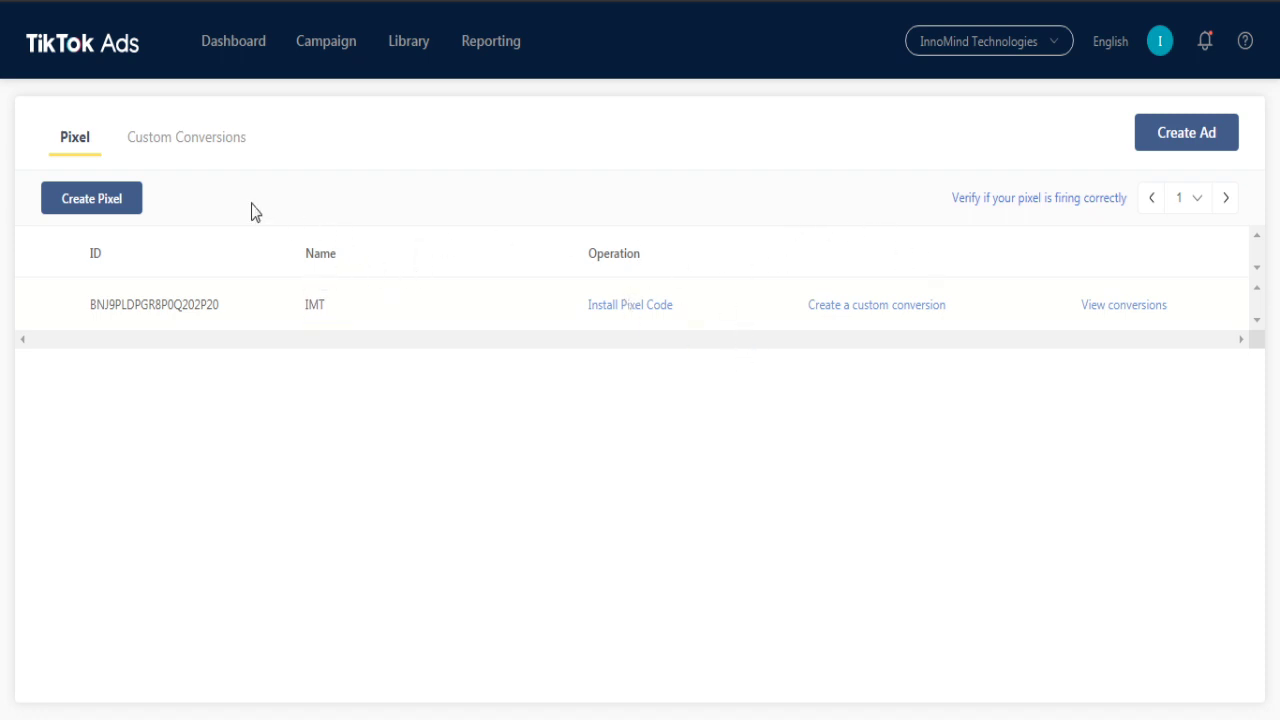
# Browse the Custom Conversions list, scrolling up and down through its entries
pyautogui.click(188, 148)
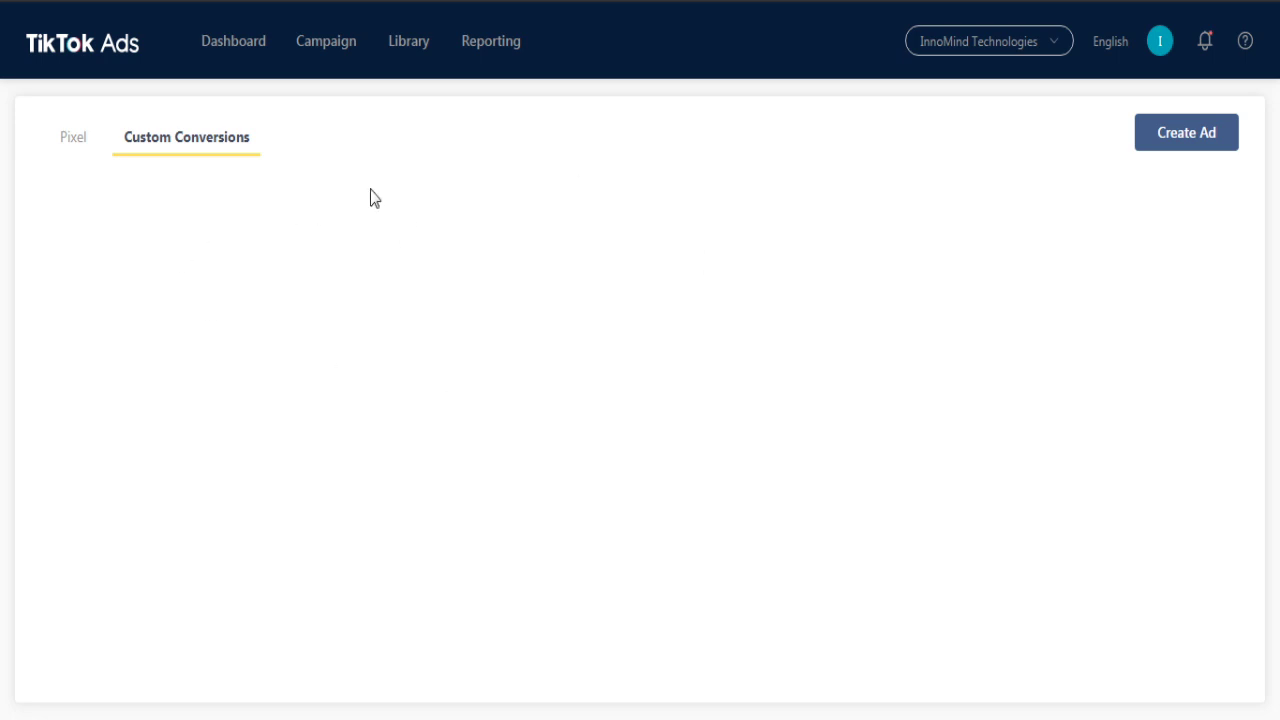
pyautogui.scroll(-1, 854, 410)
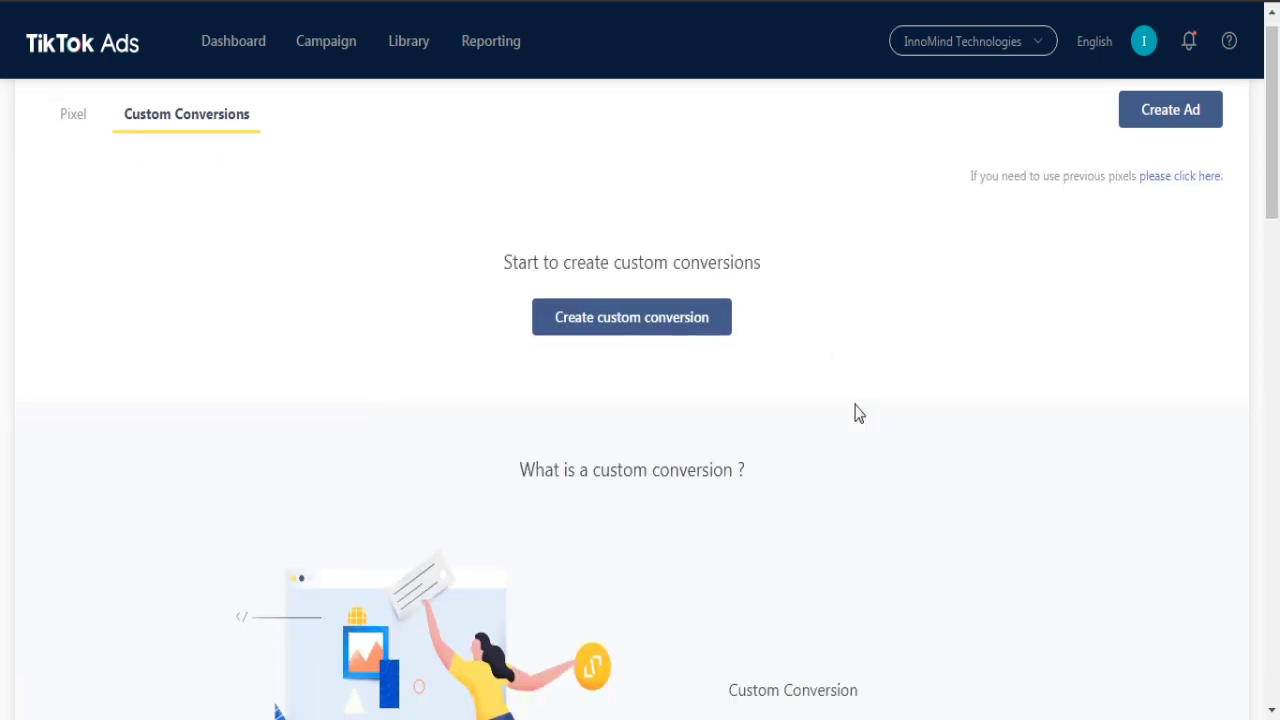
pyautogui.scroll(-5, 853, 410)
pyautogui.scroll(6, 853, 412)
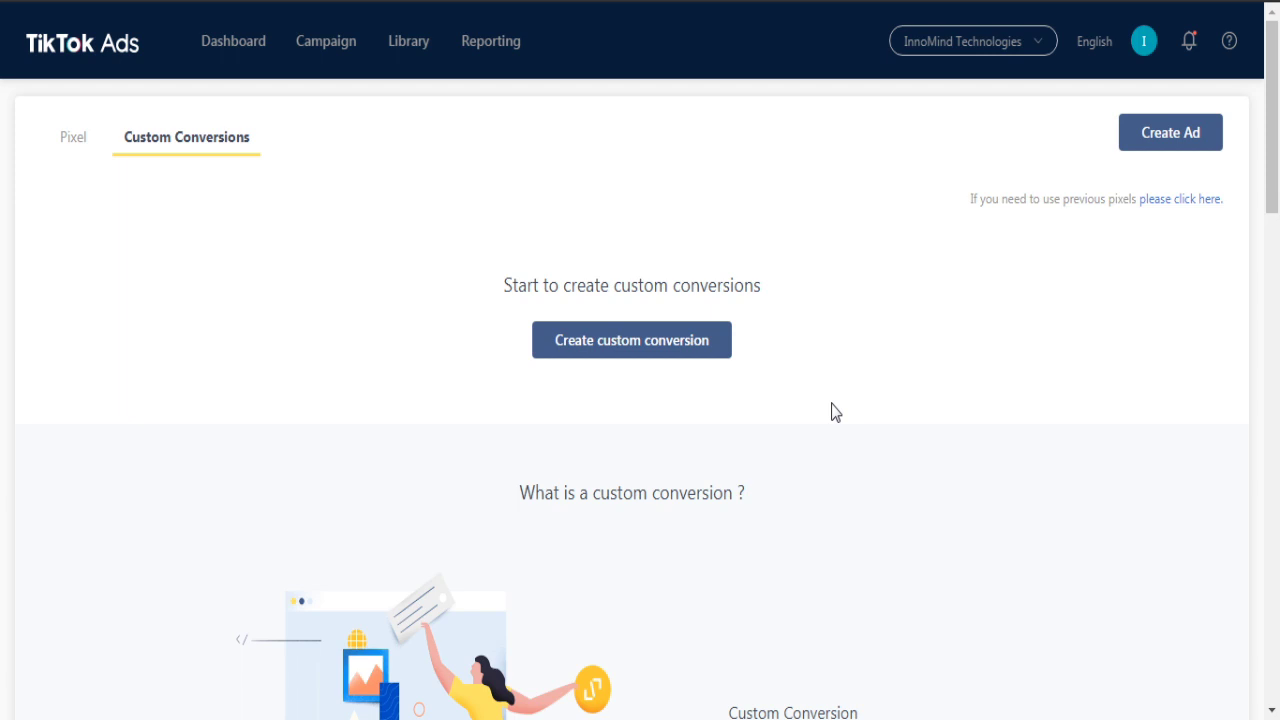
pyautogui.scroll(-5, 763, 337)
pyautogui.scroll(4, 763, 337)
pyautogui.scroll(1, 765, 339)
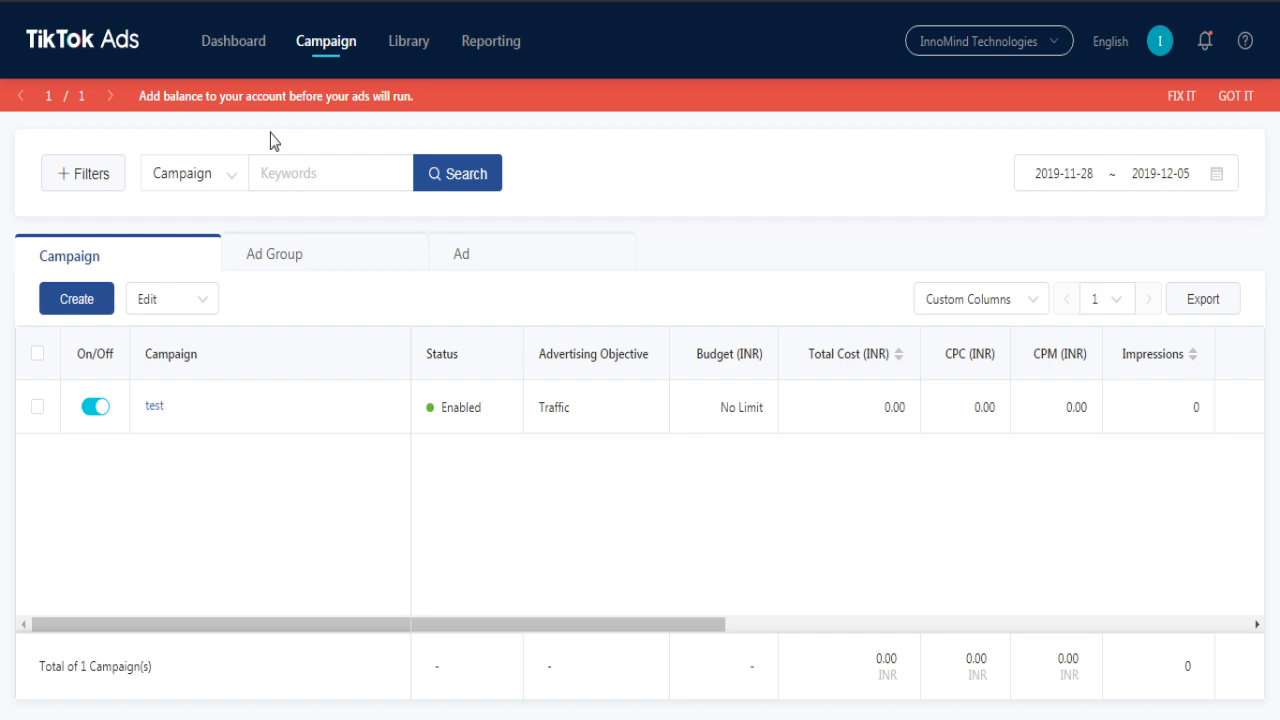
# Create a new campaign, compare the Conversions and App Install objectives, and settle on Traffic
pyautogui.click(77, 305)
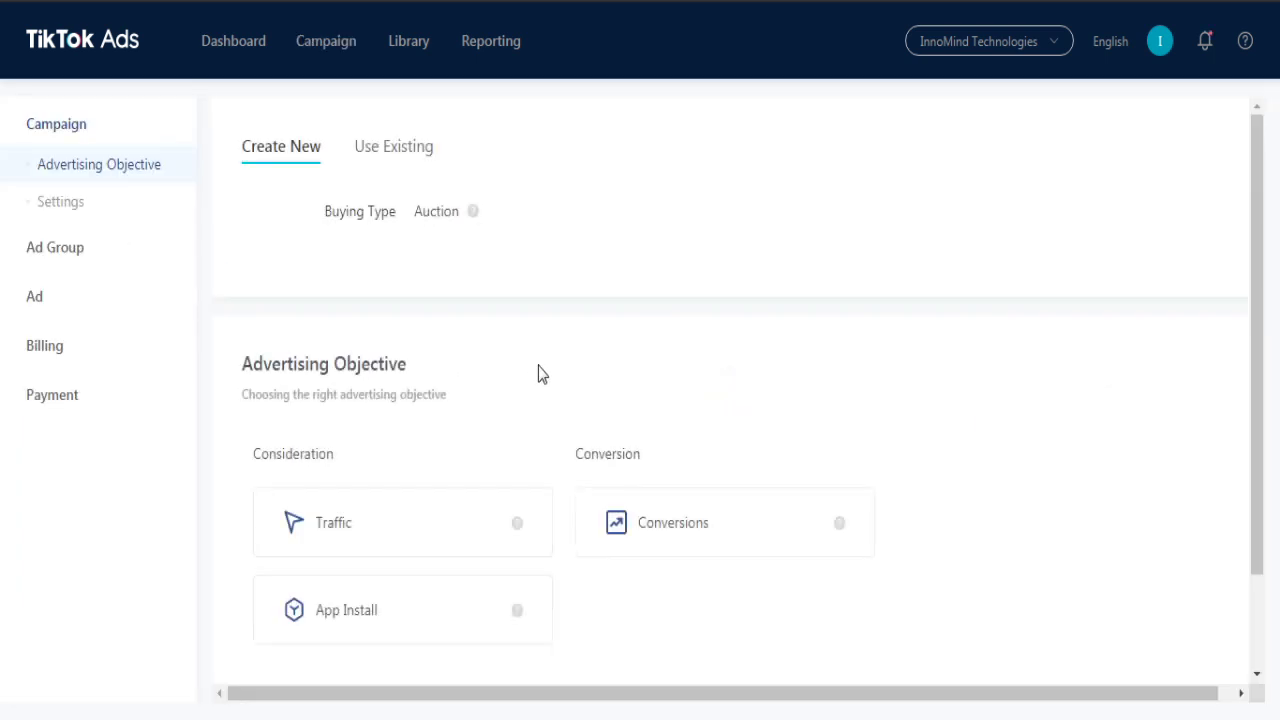
pyautogui.scroll(-2, 550, 377)
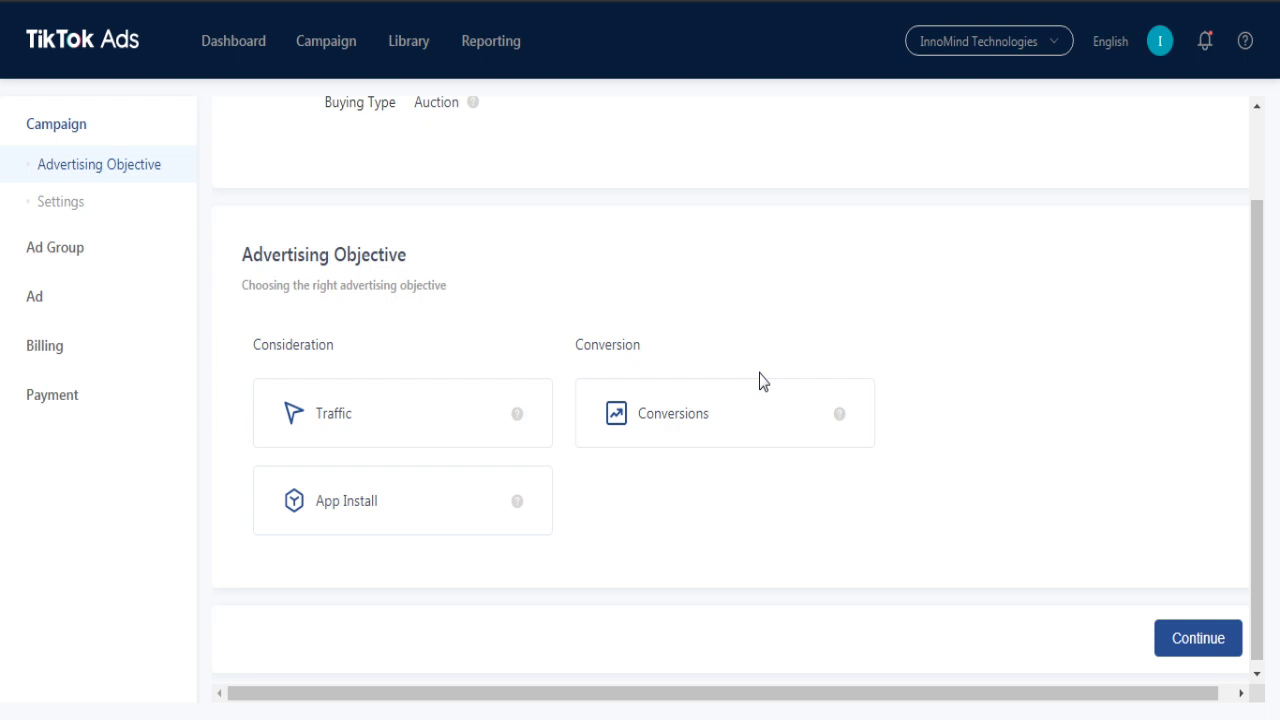
pyautogui.click(771, 416)
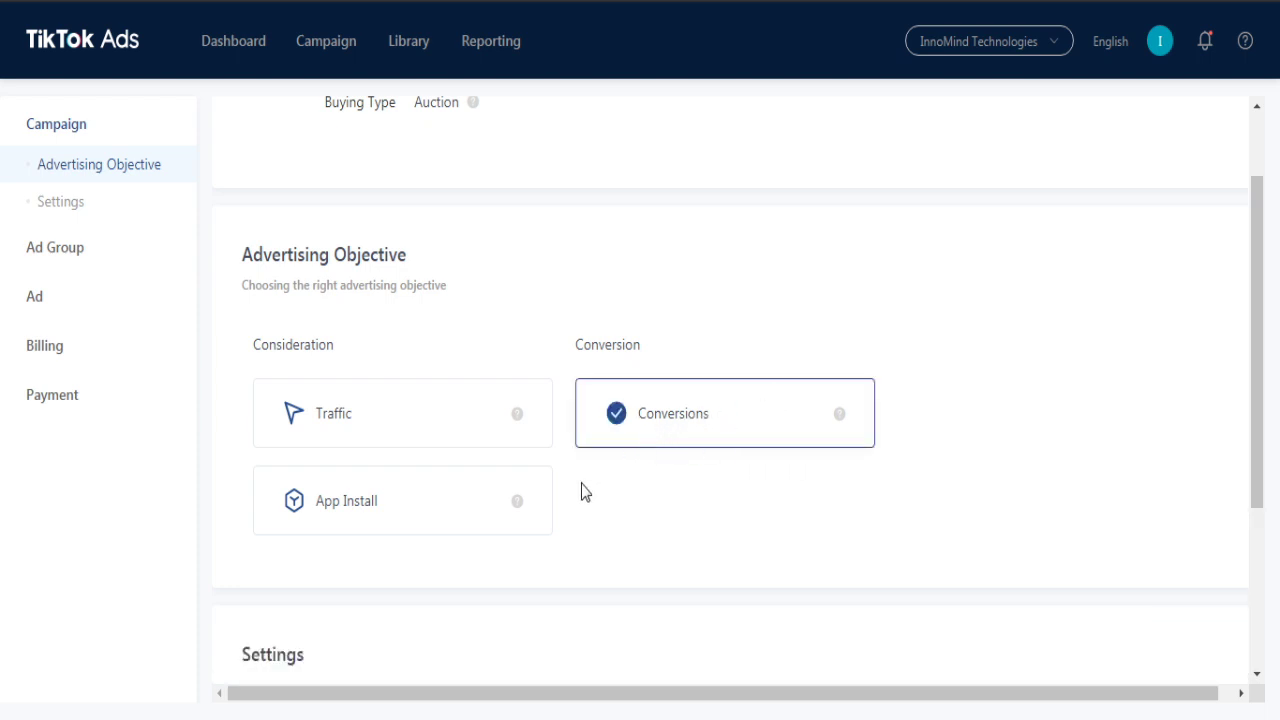
pyautogui.click(490, 505)
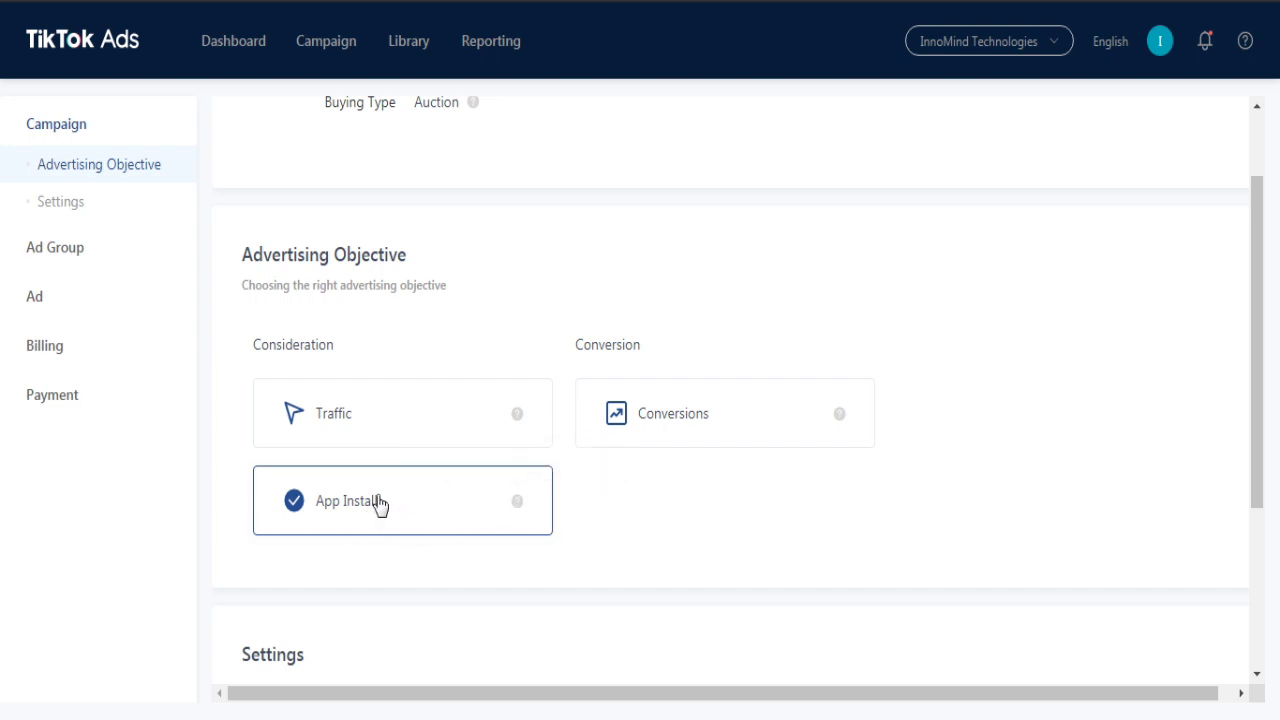
pyautogui.moveTo(517, 501)
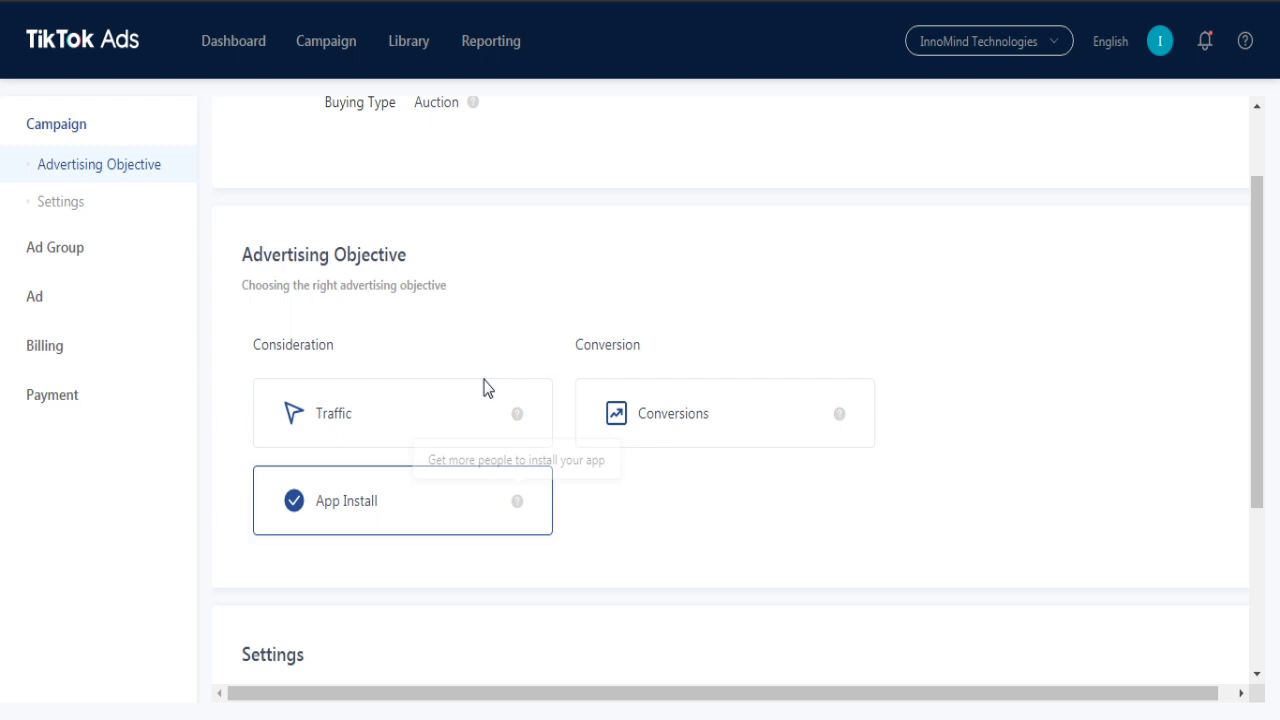
pyautogui.click(462, 420)
pyautogui.click(655, 415)
pyautogui.click(489, 426)
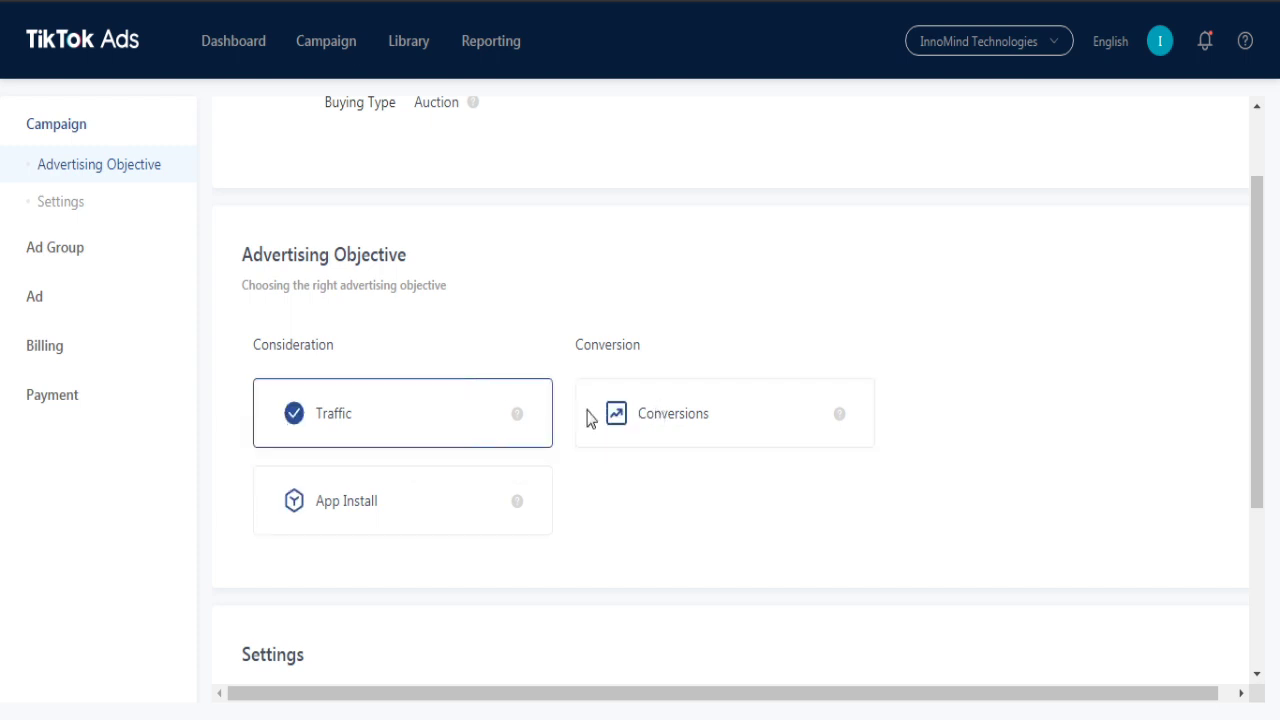
pyautogui.click(600, 418)
pyautogui.click(380, 415)
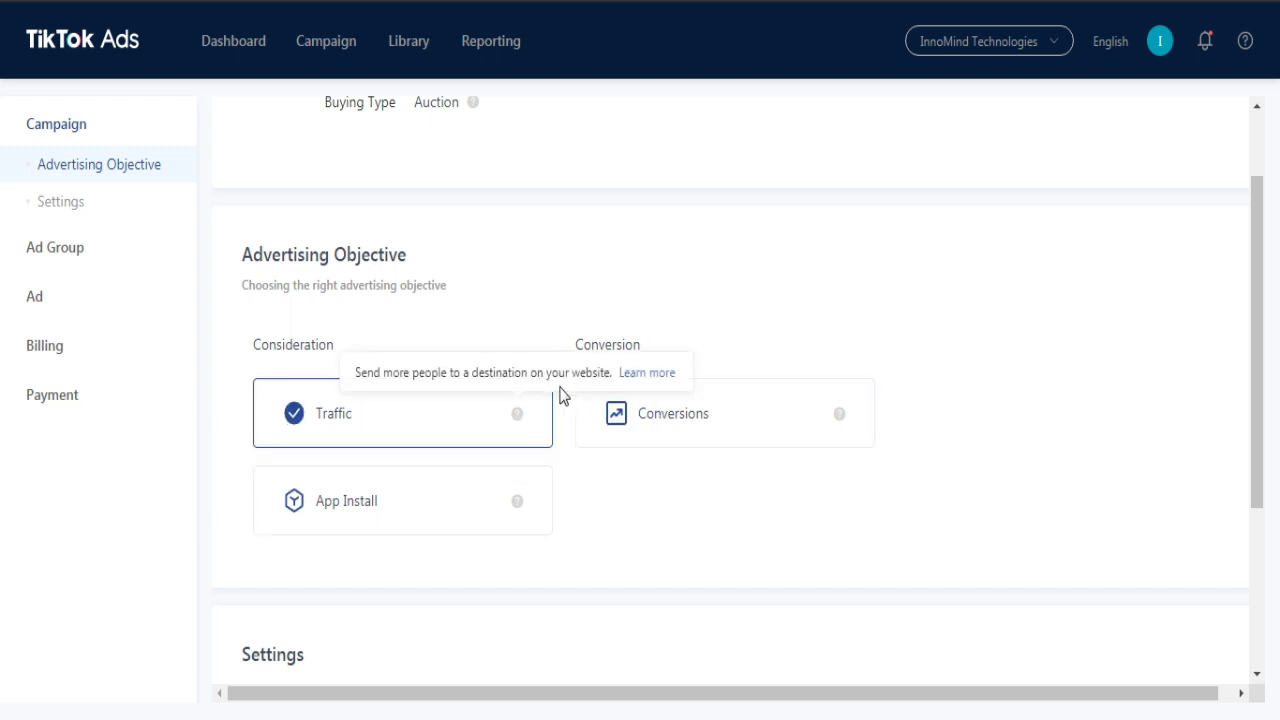
# Check the new campaign's name and No Limit budget in its Settings section
pyautogui.scroll(-3, 553, 420)
pyautogui.scroll(-3, 620, 380)
pyautogui.moveTo(606, 440); pyautogui.dragTo(435, 455)
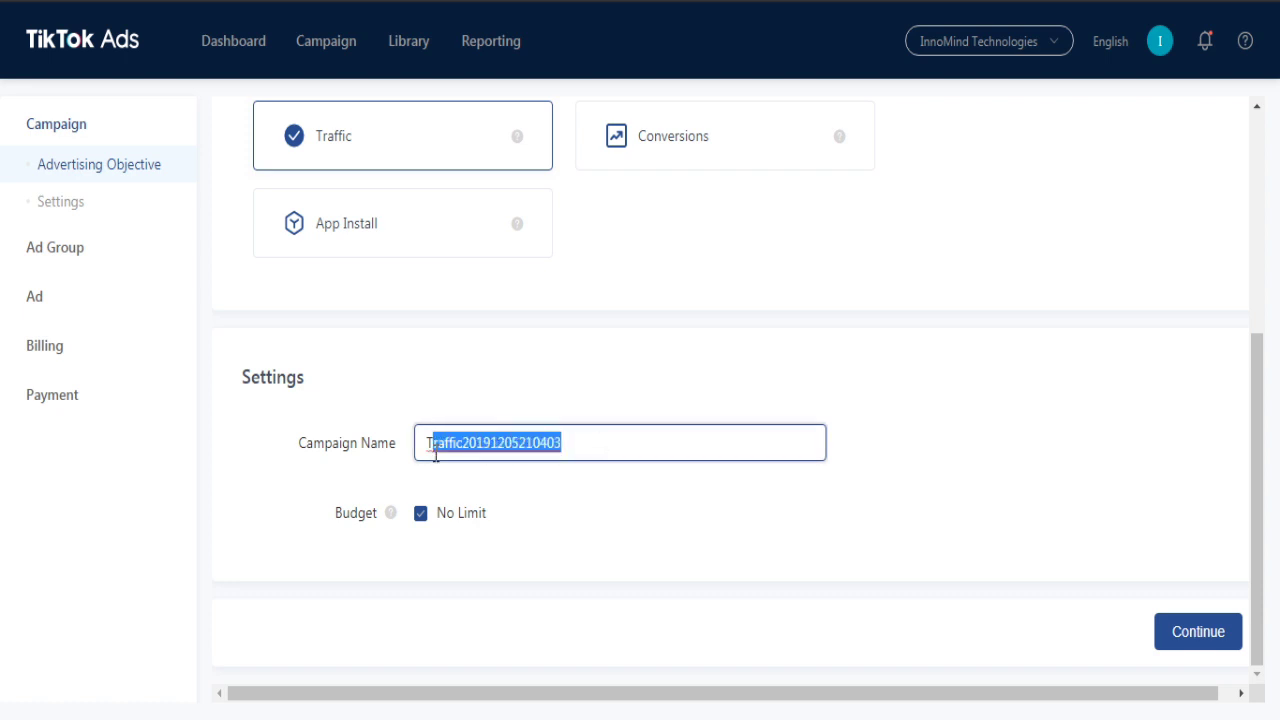
pyautogui.click(435, 455)
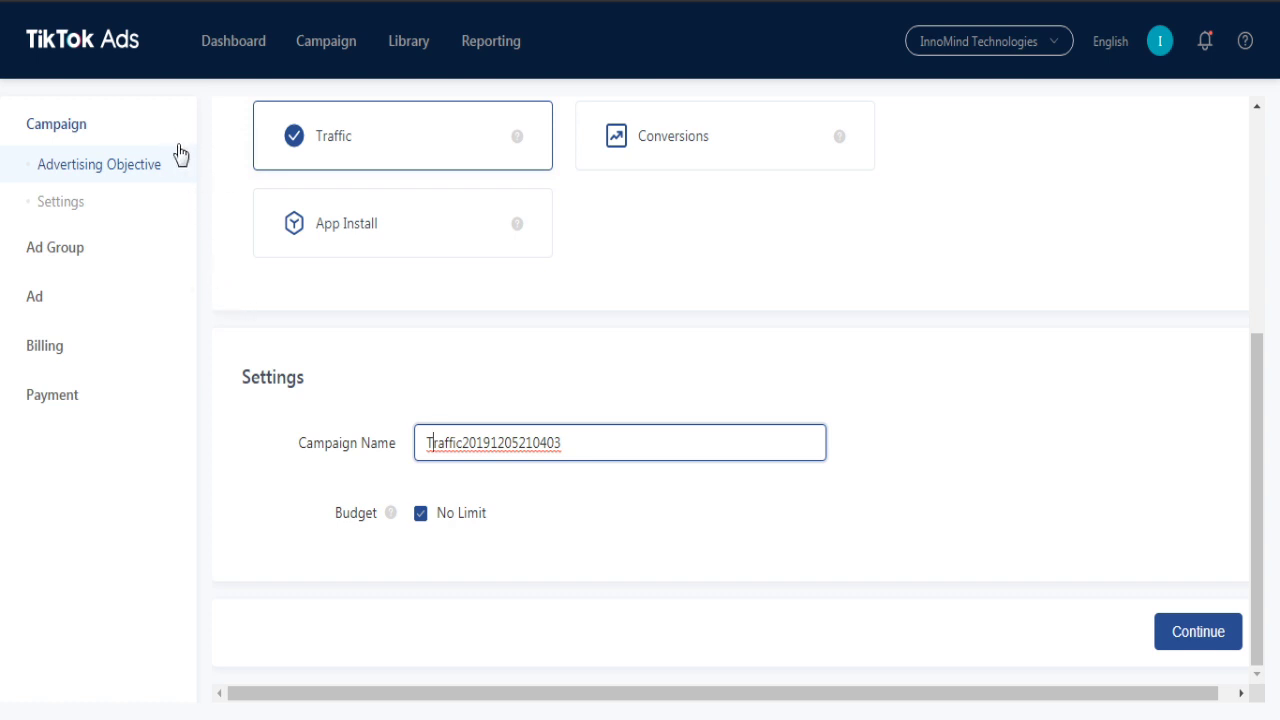
pyautogui.scroll(4, 815, 275)
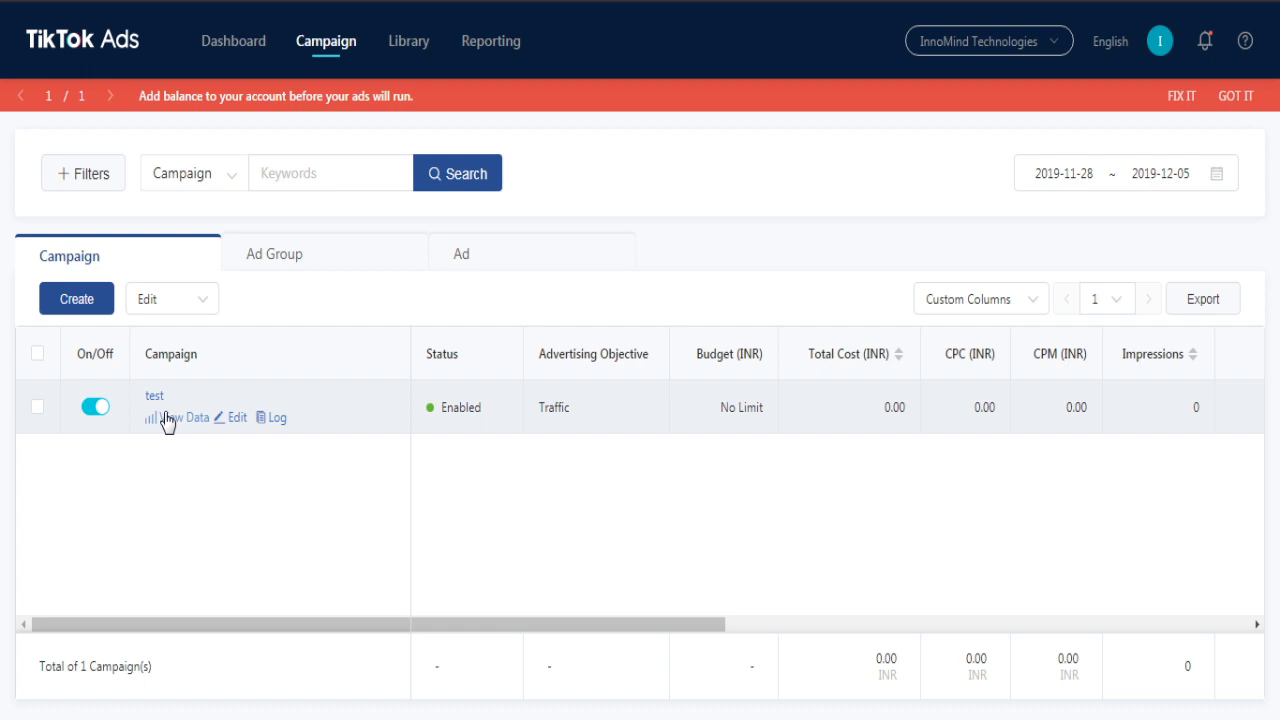
# Open the test campaign's 'test group' ads, still in review, then return to the ad group list
pyautogui.click(155, 397)
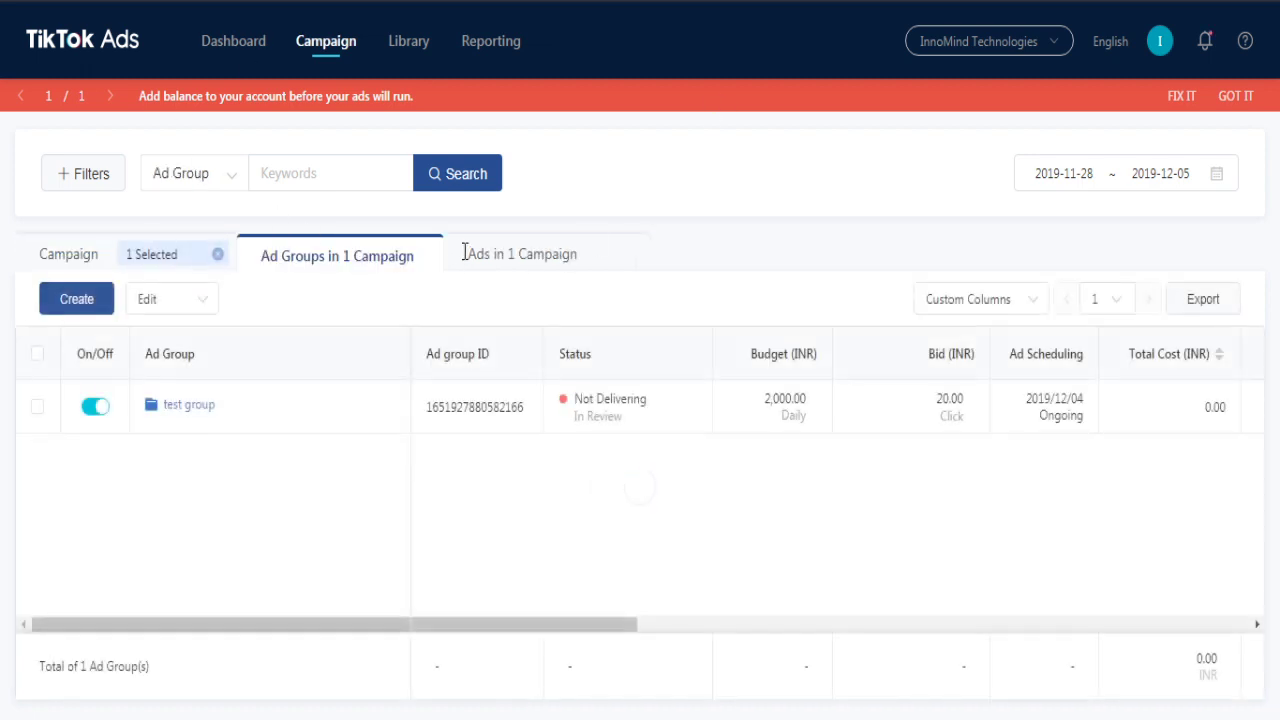
pyautogui.click(182, 405)
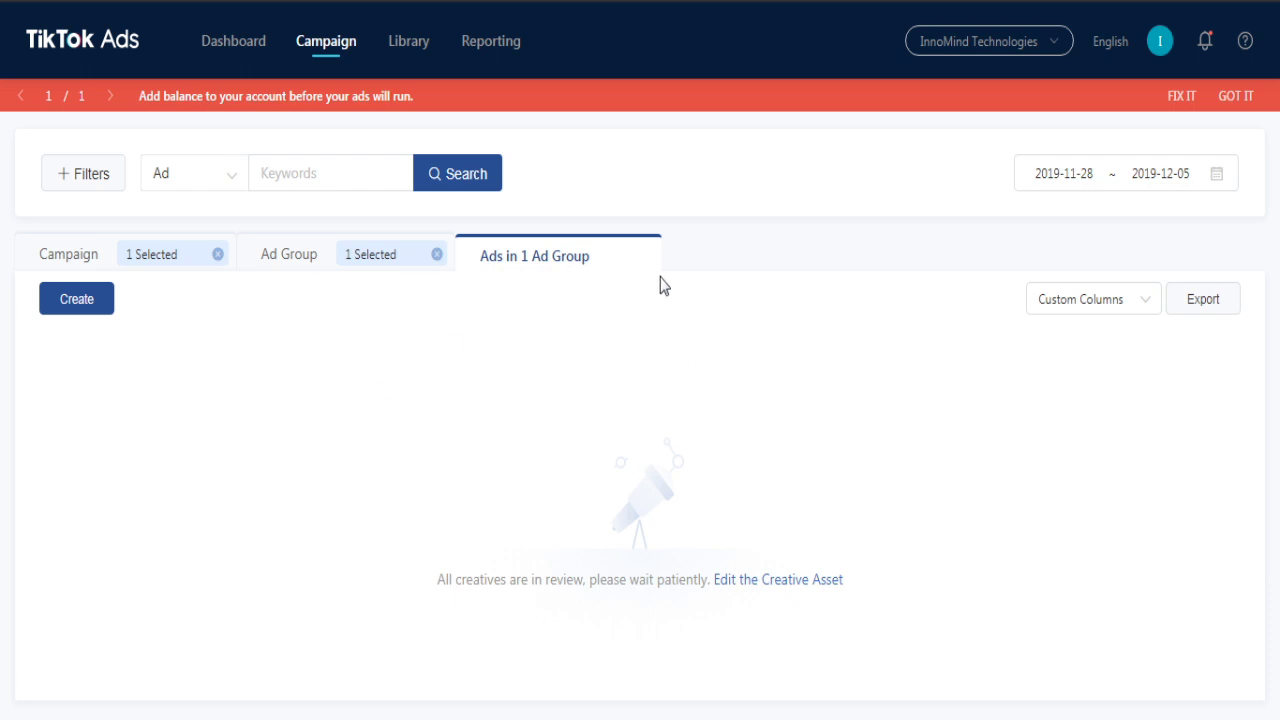
pyautogui.click(372, 258)
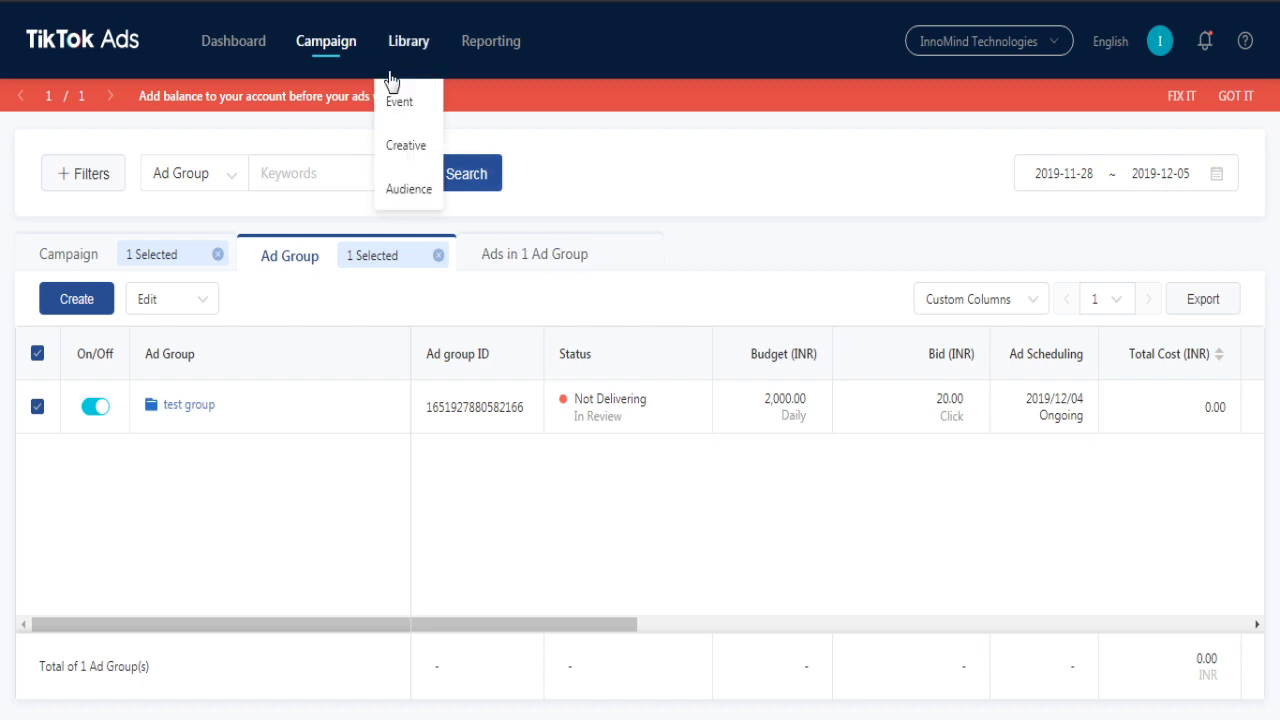
# Open the Creative library's Video tab and scroll across the uploaded 720×1280 video's details
pyautogui.moveTo(408, 41)
pyautogui.click(407, 148)
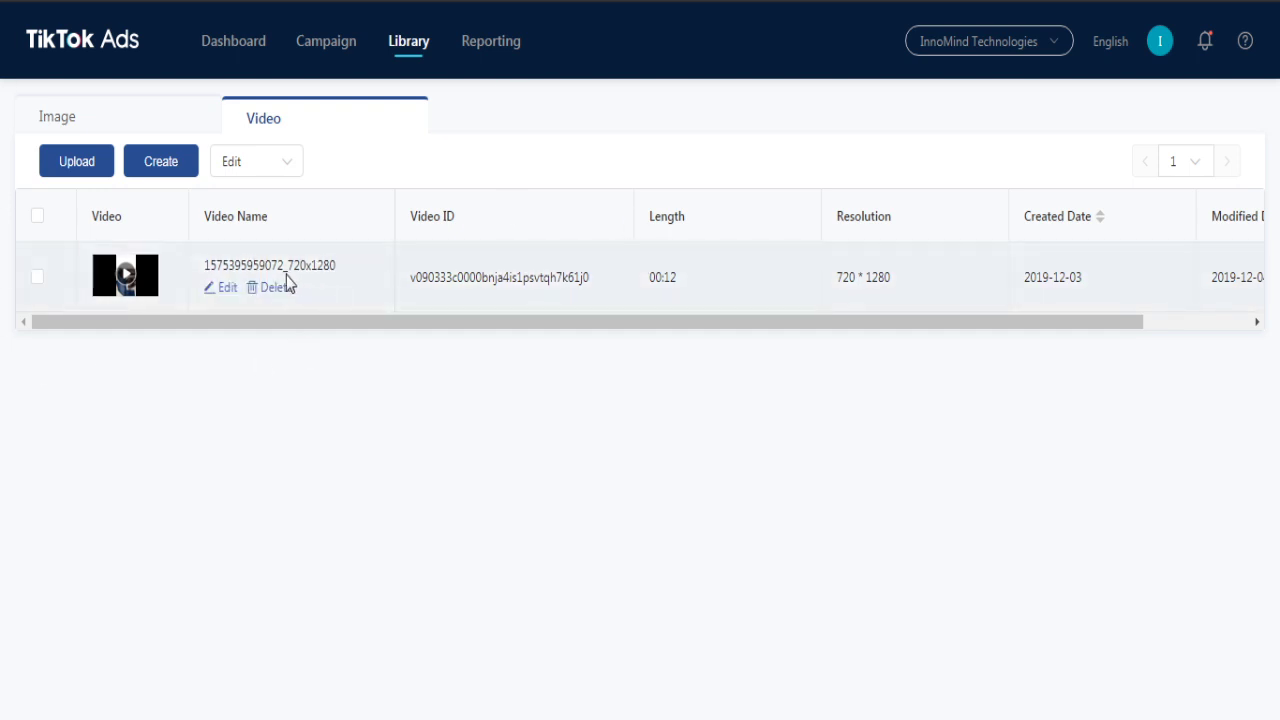
pyautogui.moveTo(420, 277)
pyautogui.moveTo(640, 322); pyautogui.dragTo(1268, 332)
pyautogui.moveTo(1005, 322); pyautogui.dragTo(397, 400)
pyautogui.click(117, 271)
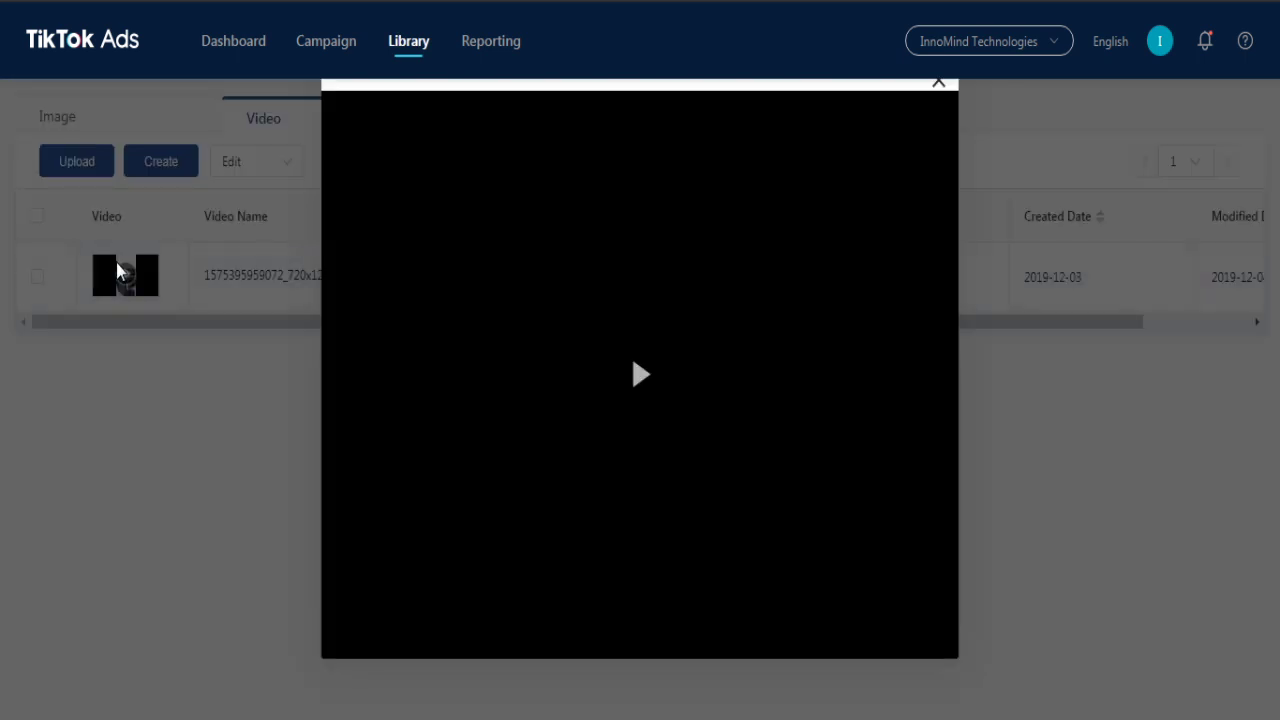
pyautogui.click(805, 377)
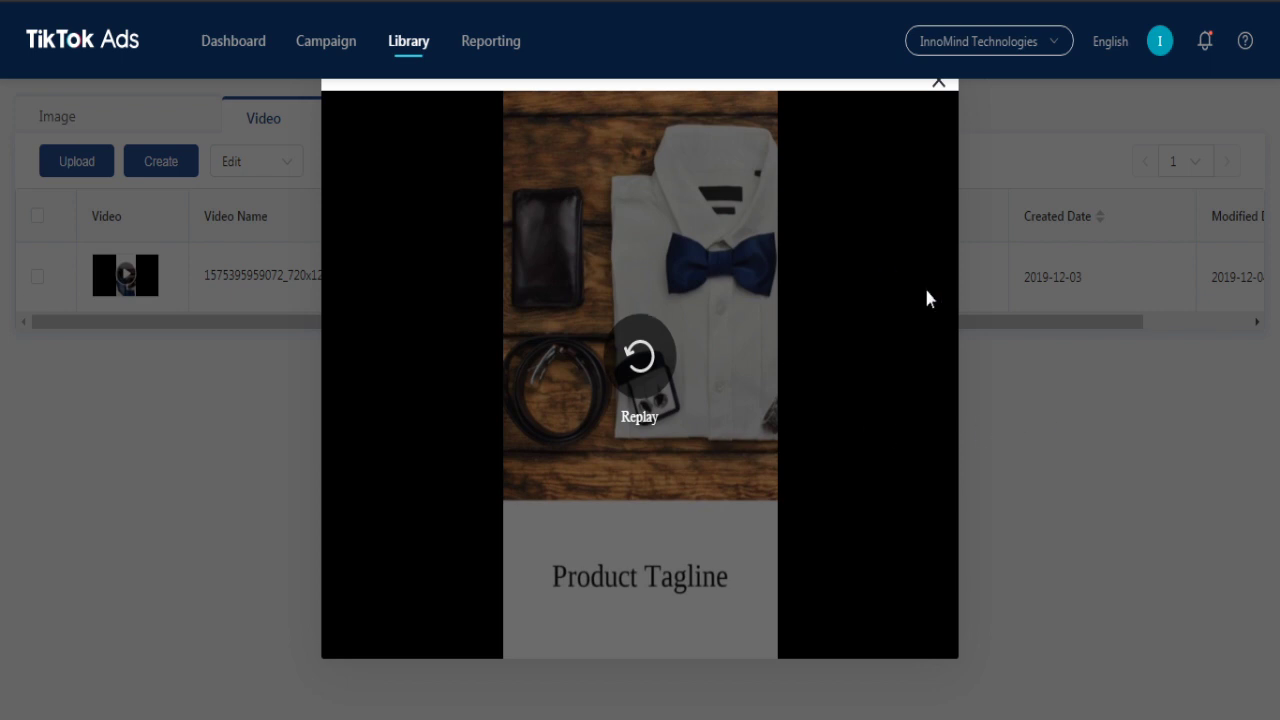
pyautogui.click(940, 83)
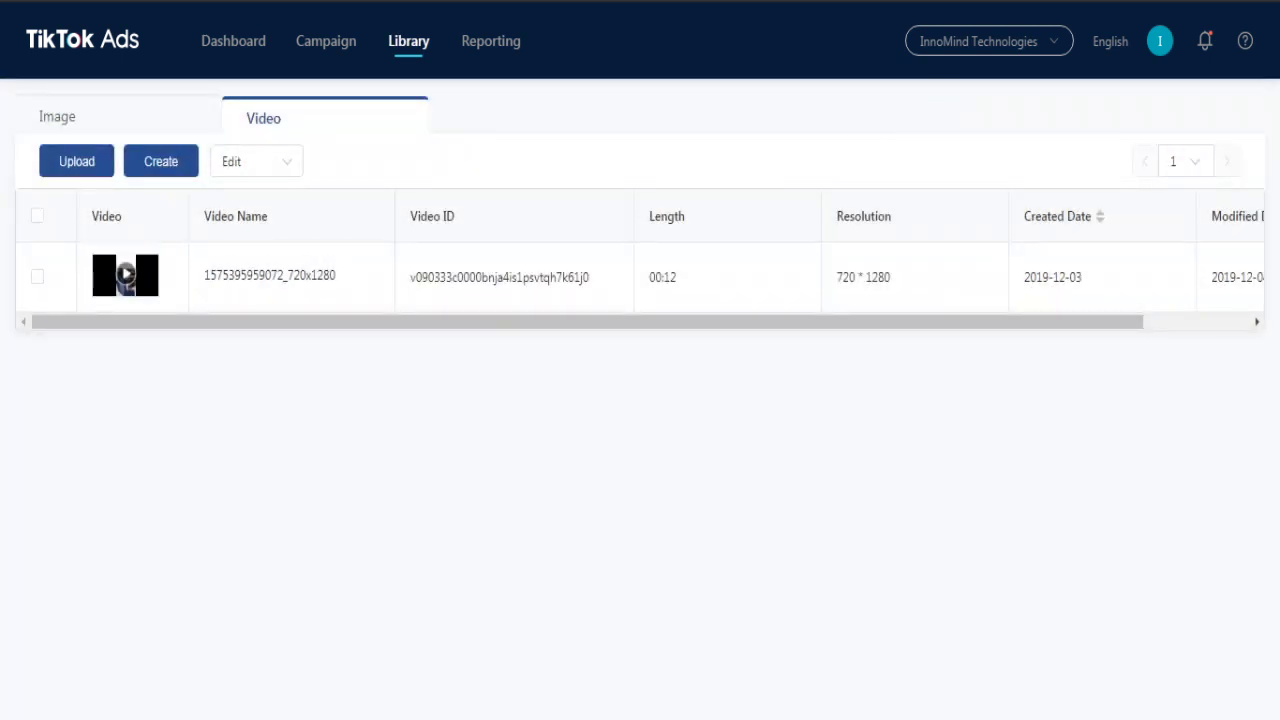